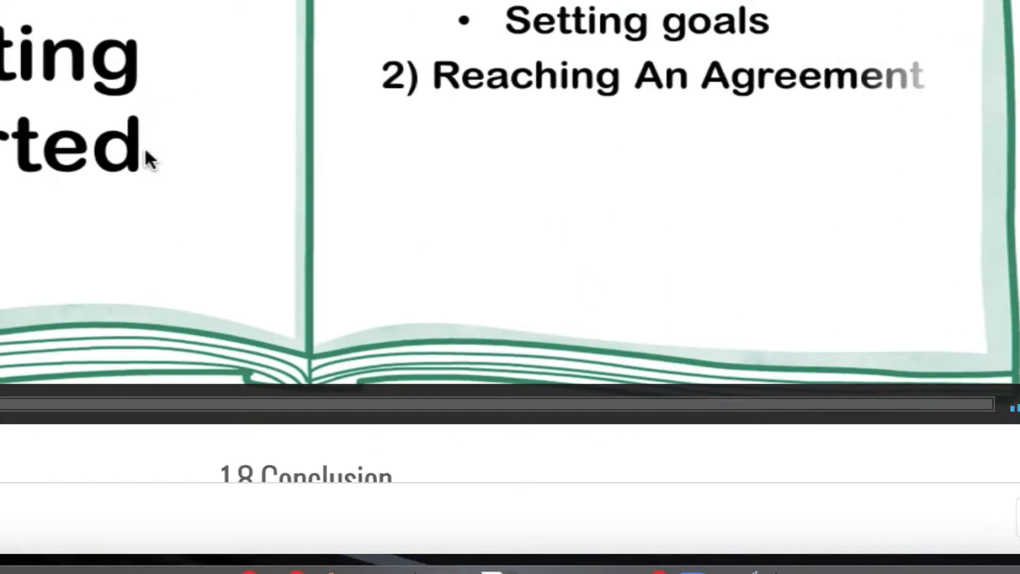
# Open the page's developer tools via Inspect and show the Sources panel
pyautogui.rightClick(427, 414)
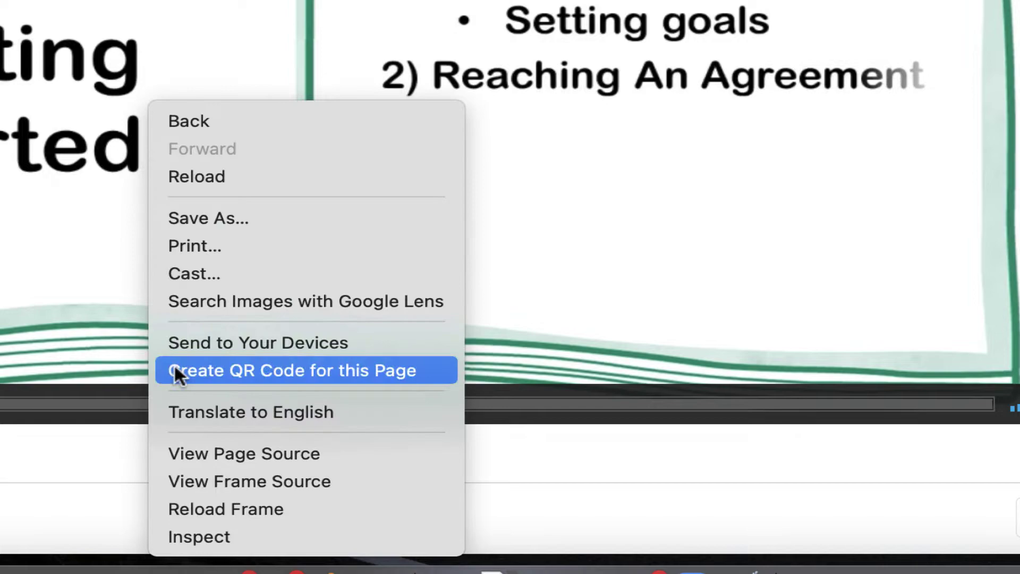
pyautogui.click(221, 536)
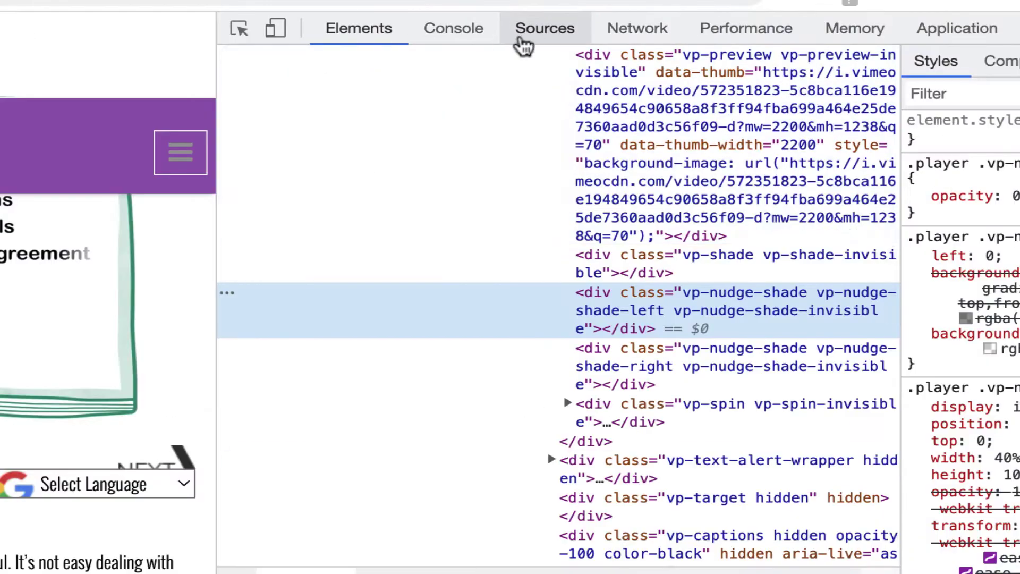
pyautogui.click(547, 39)
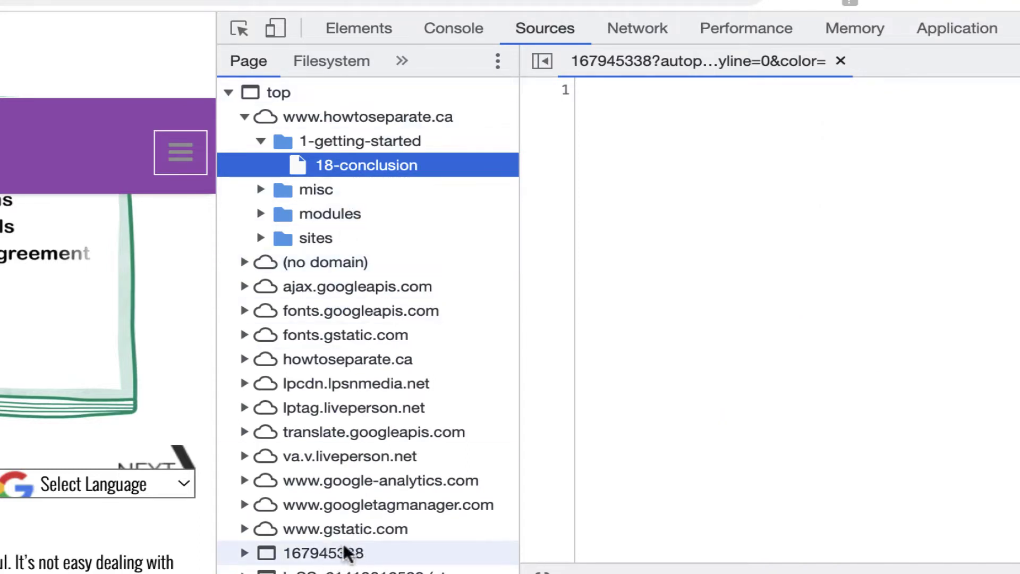
# Expand 167945338 > player.vimeo.com > video and open the 167945338?autoplay=1 player file
pyautogui.click(244, 552)
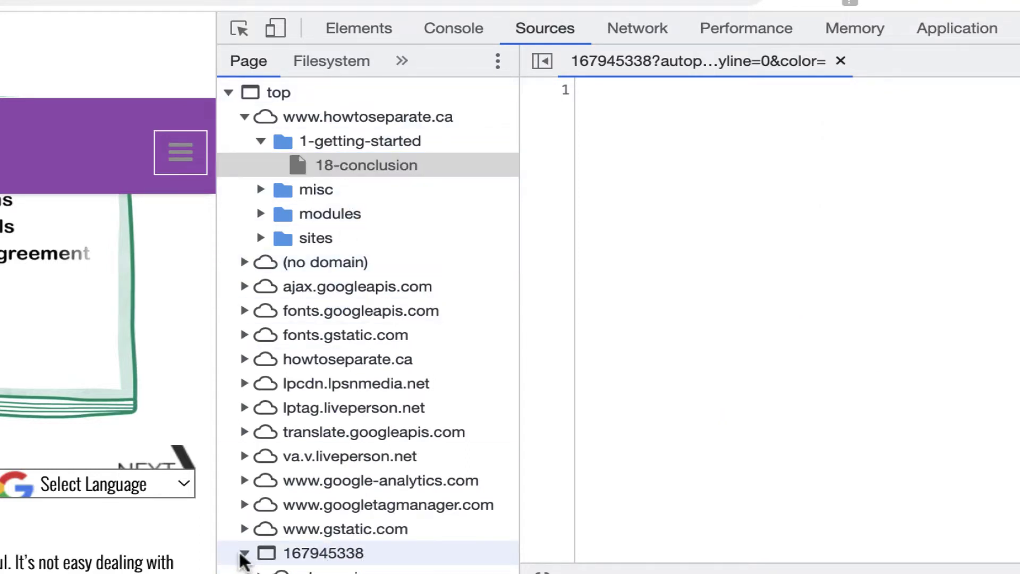
pyautogui.scroll(-3, 300, 555)
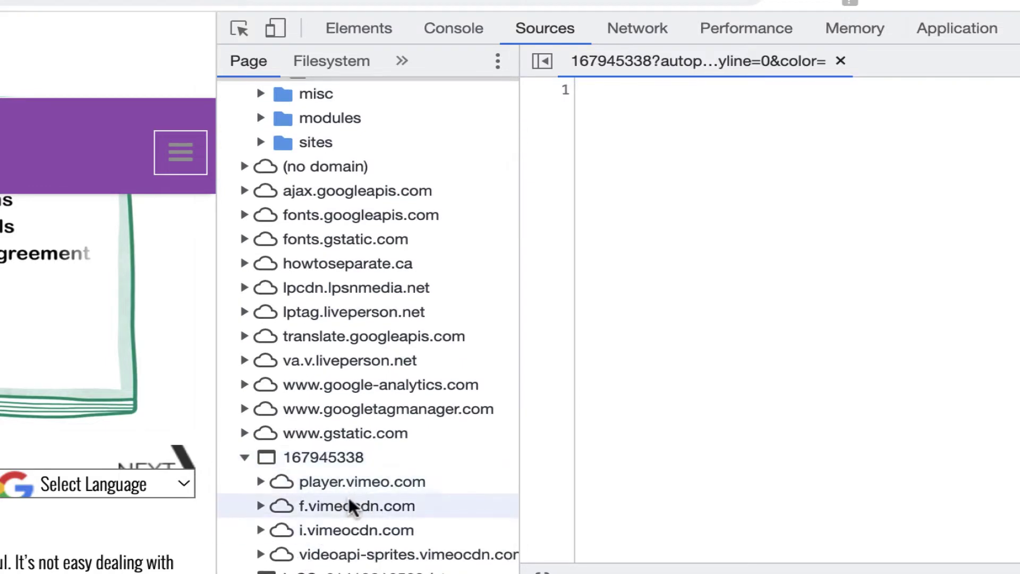
pyautogui.click(261, 481)
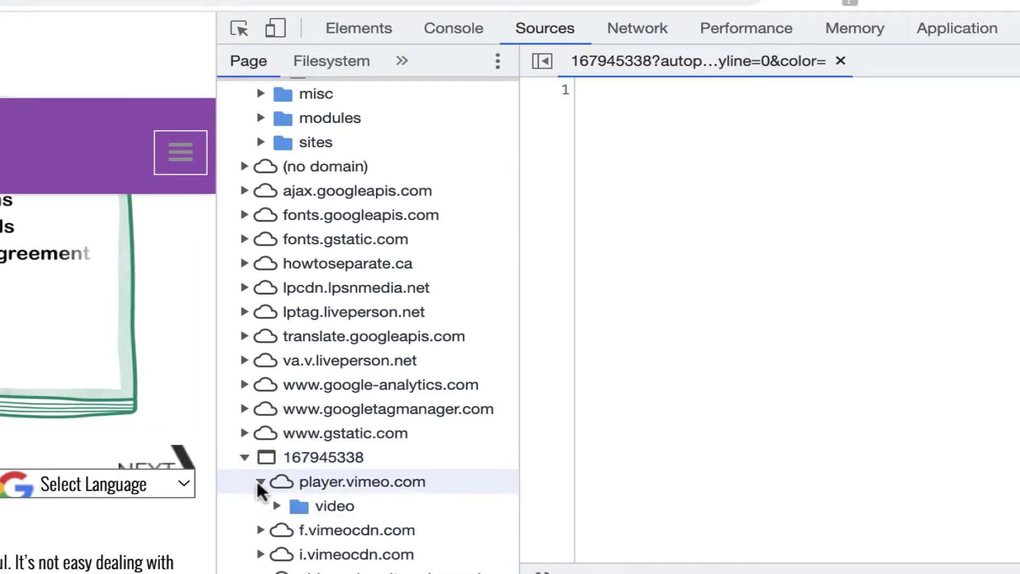
pyautogui.click(276, 505)
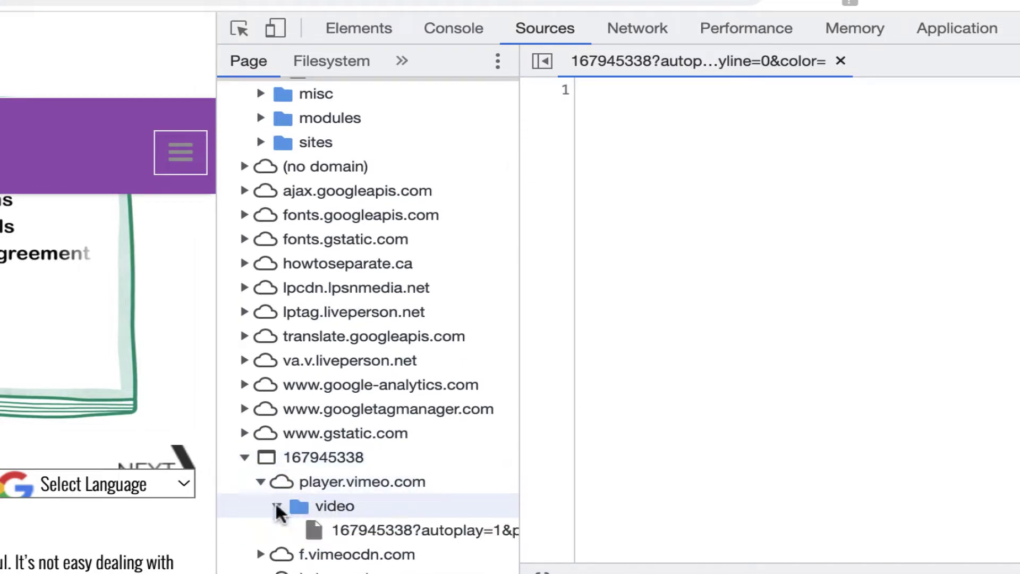
pyautogui.click(380, 530)
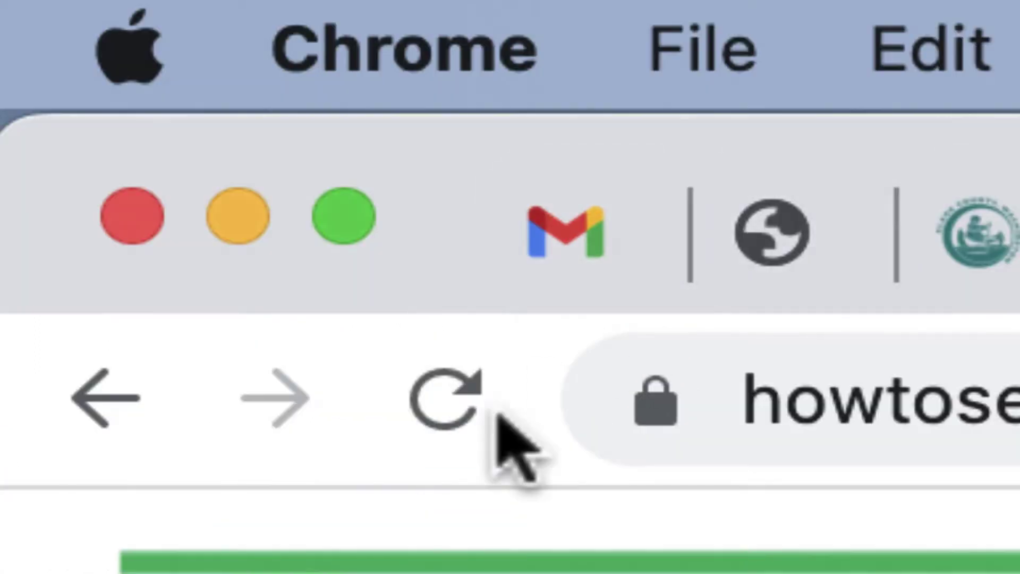
# Reload the howtoseparate page, then reopen the player file under 167945338 > player.vimeo.com > video to see its HTML
pyautogui.click(425, 427)
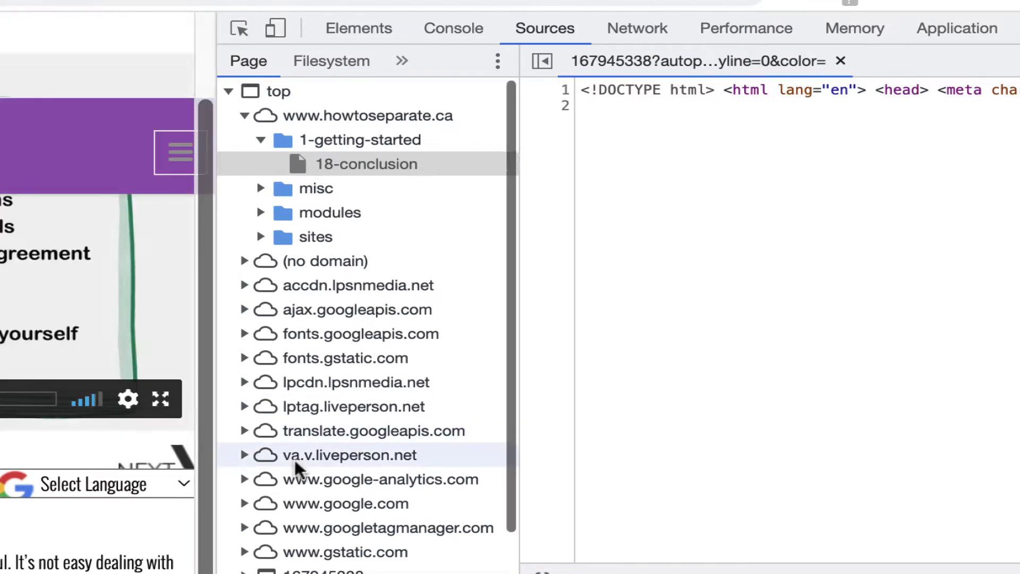
pyautogui.scroll(-2, 294, 460)
pyautogui.click(249, 530)
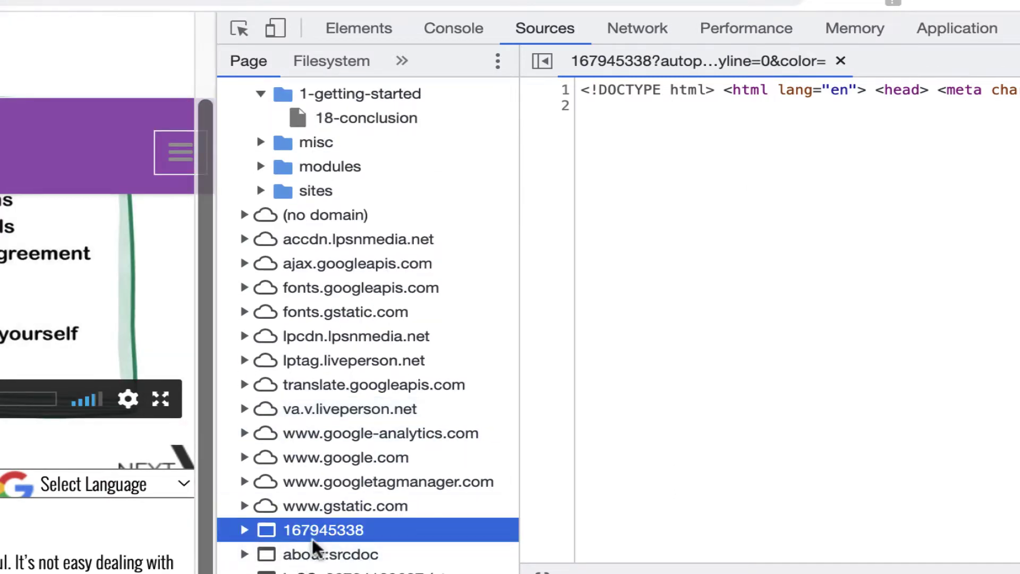
pyautogui.click(245, 531)
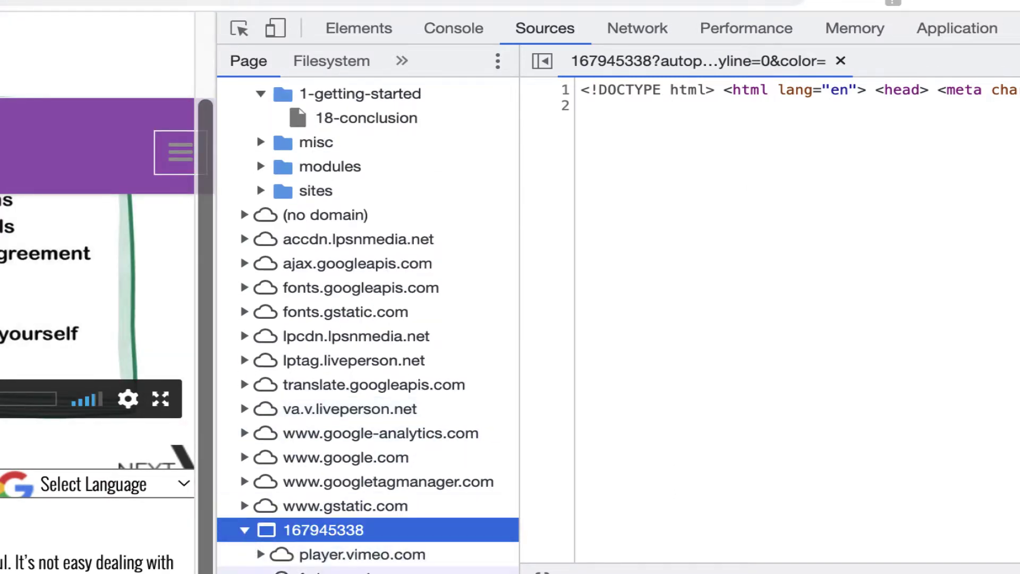
pyautogui.click(260, 554)
pyautogui.scroll(-2, 263, 555)
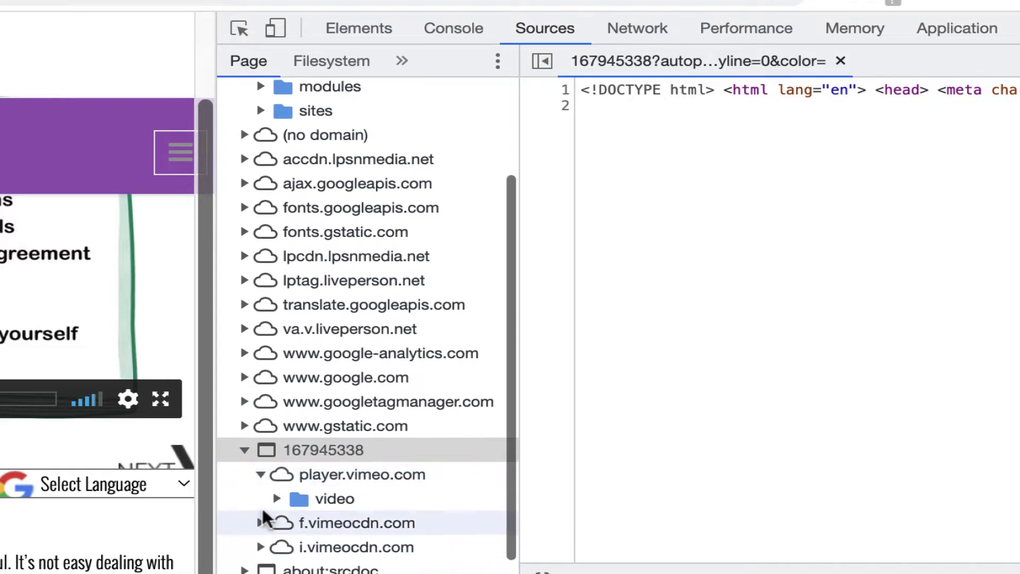
pyautogui.click(275, 498)
pyautogui.click(401, 521)
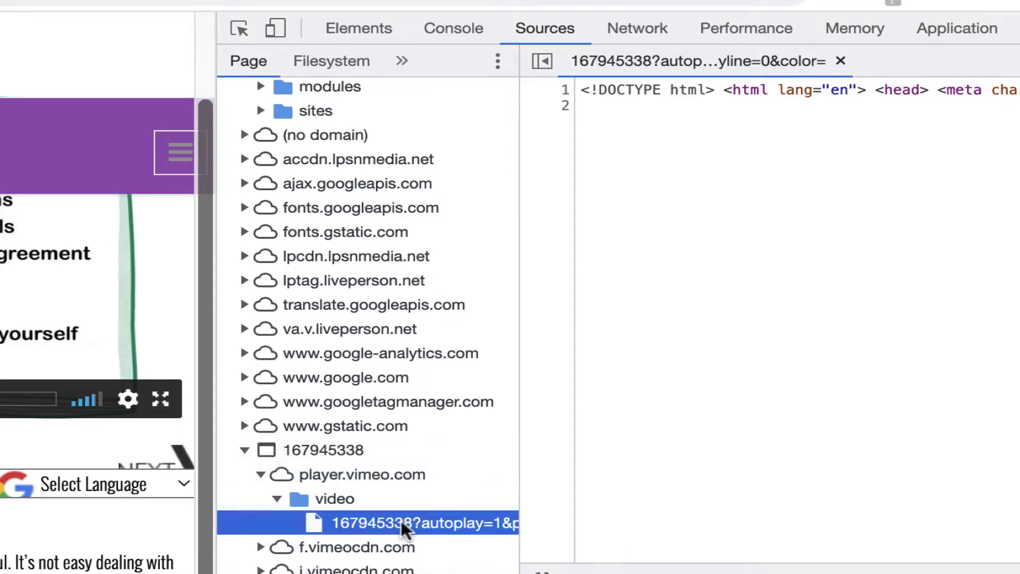
pyautogui.rightClick(400, 521)
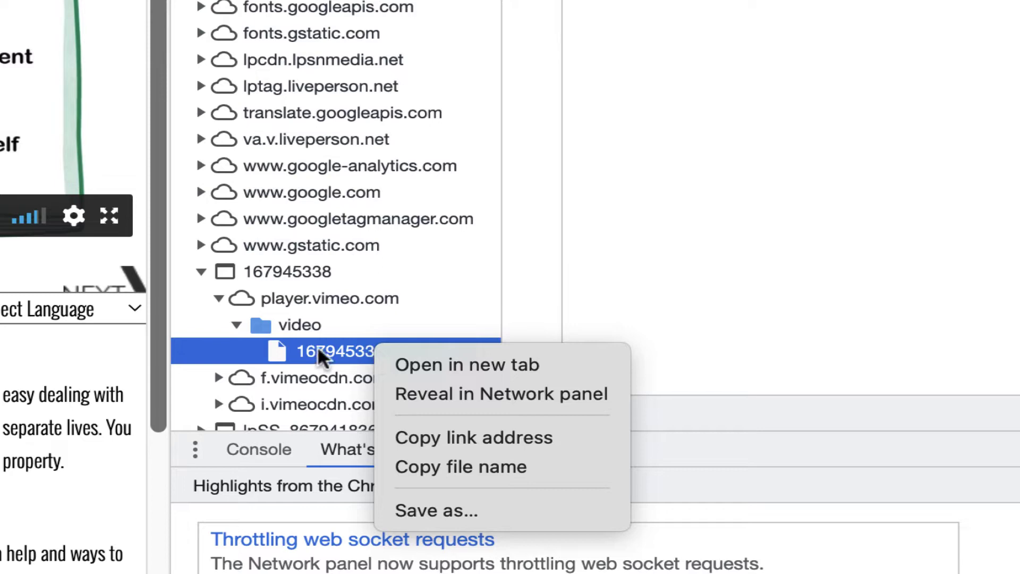
pyautogui.click(441, 511)
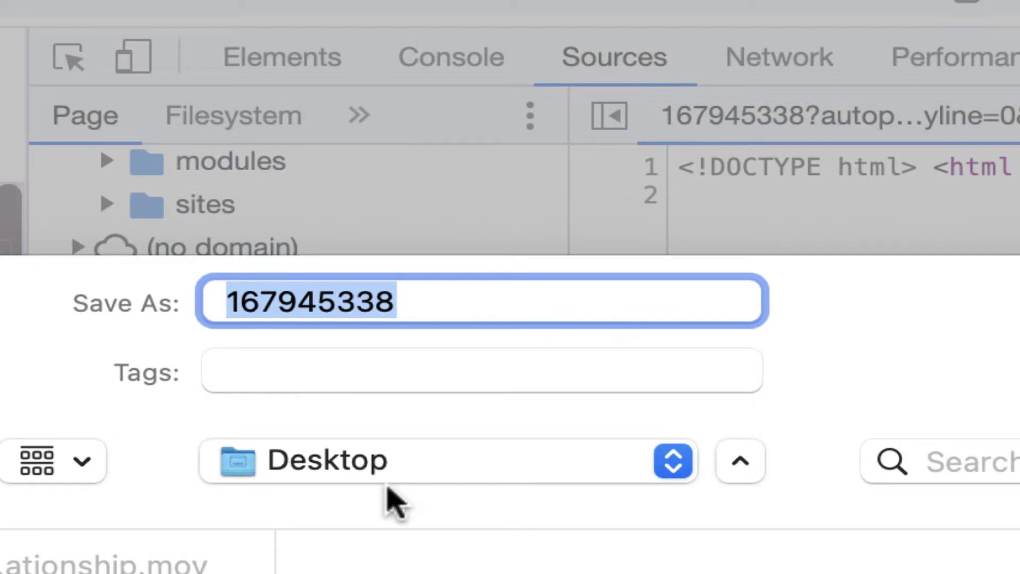
pyautogui.press('Right')
pyautogui.write('.tx')
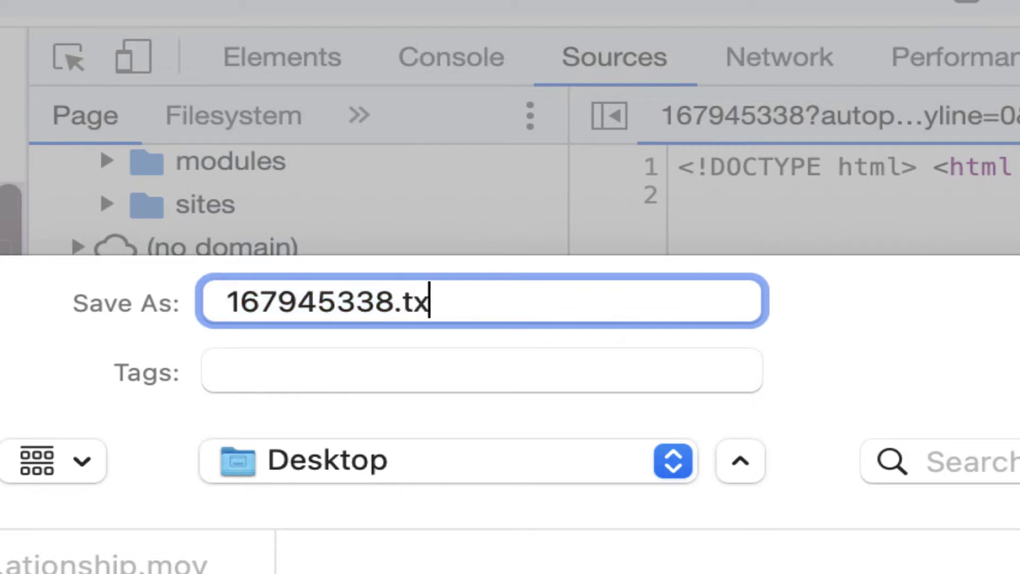
pyautogui.write('t')
pyautogui.press('Return')
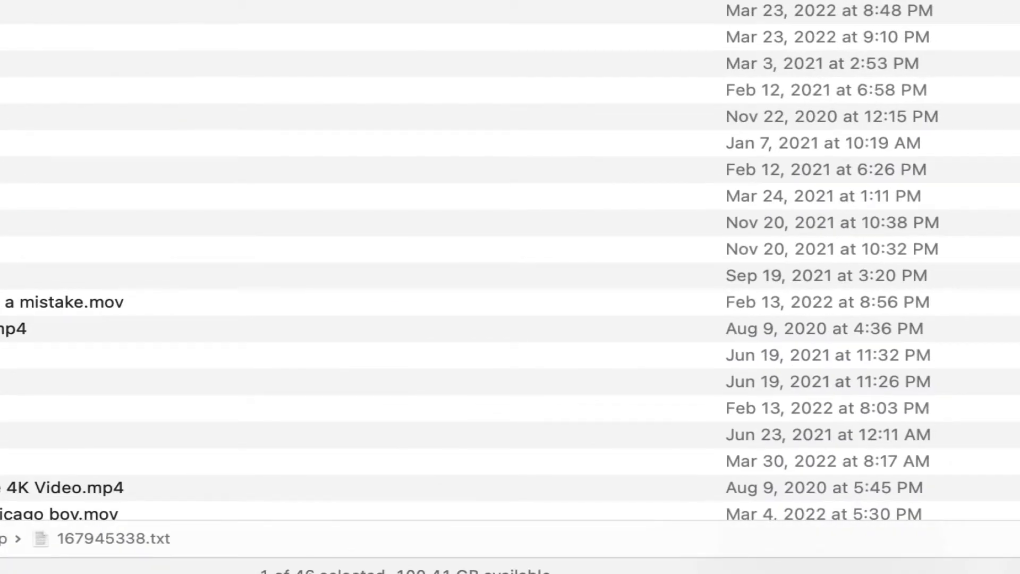
# Open 167945338.txt in TextEdit, maximize the window, and find 'mp4' in the text
pyautogui.press('space')
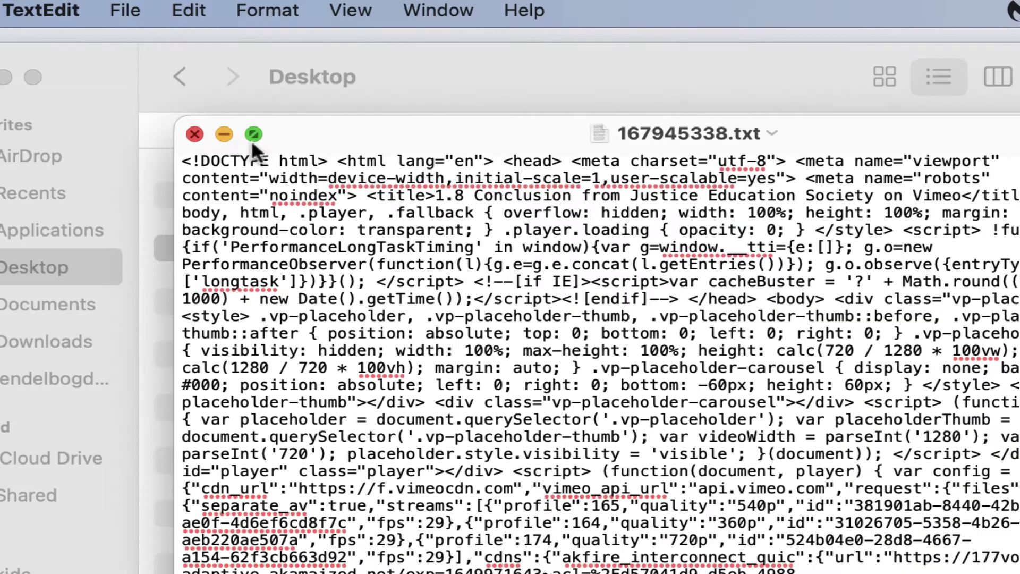
pyautogui.click(251, 139)
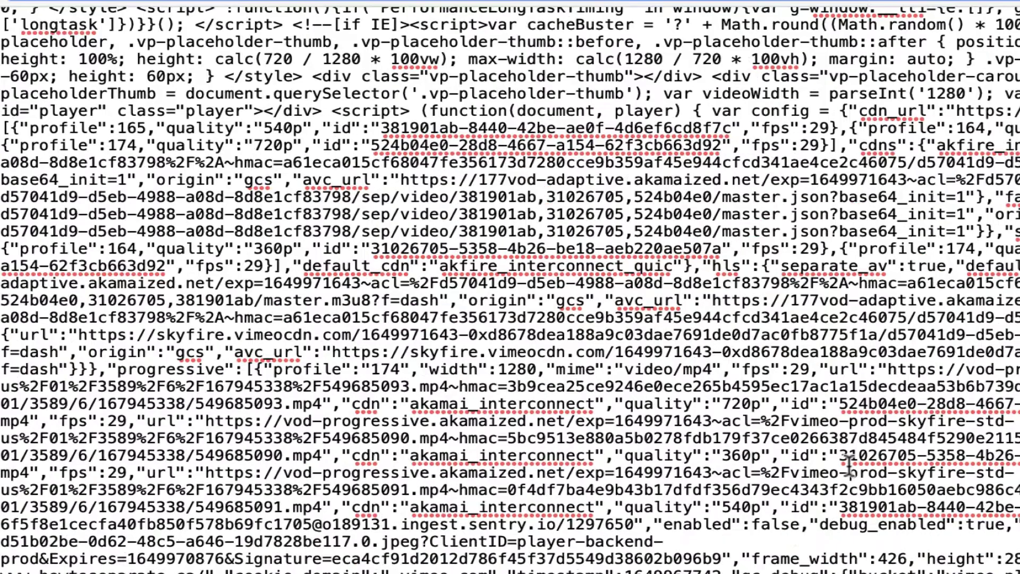
pyautogui.press('super+f')
pyautogui.write('mp4')
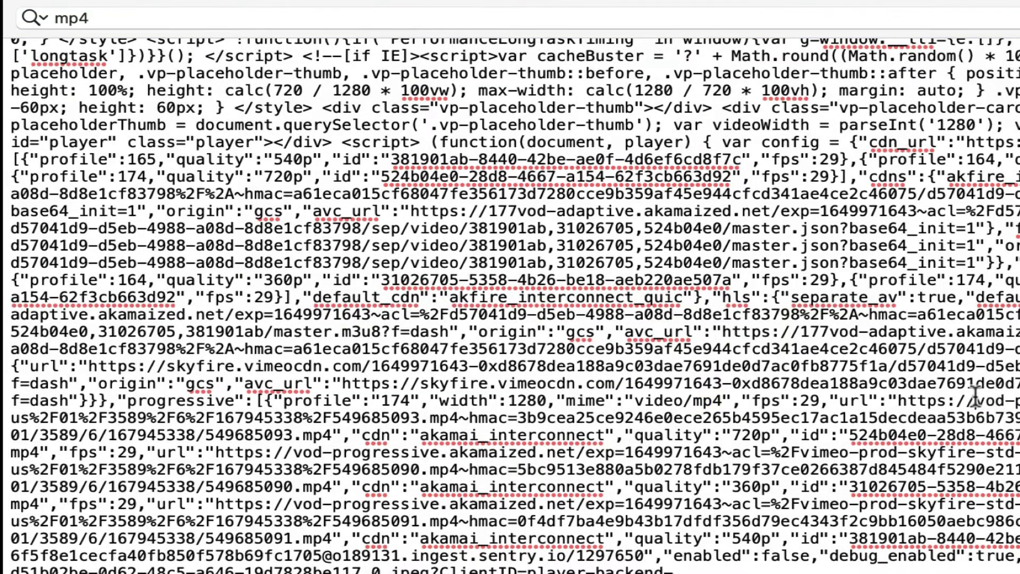
pyautogui.moveTo(973, 400); pyautogui.dragTo(1019, 391)
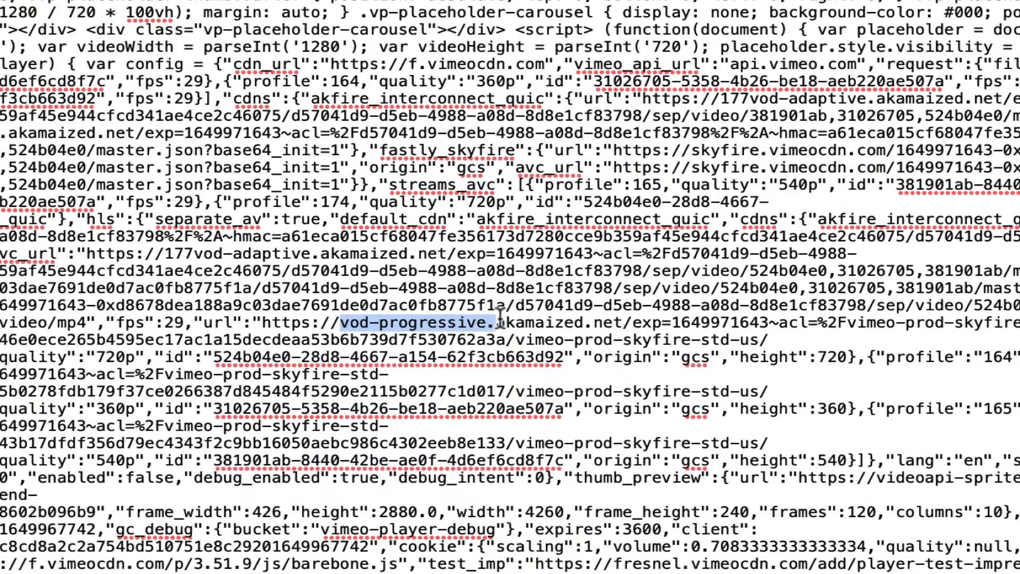
pyautogui.click(264, 326)
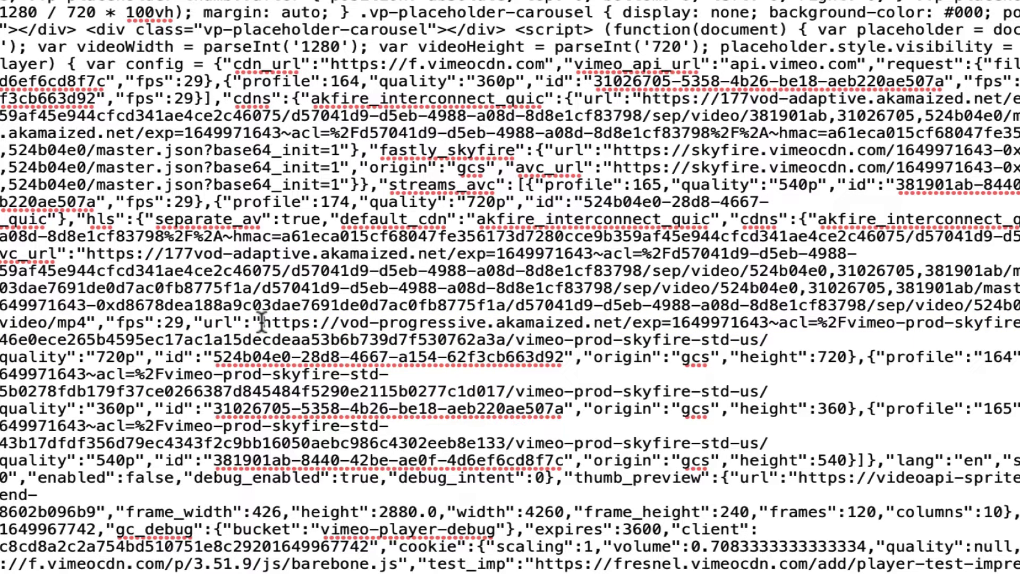
pyautogui.moveTo(261, 323); pyautogui.dragTo(0, 356)
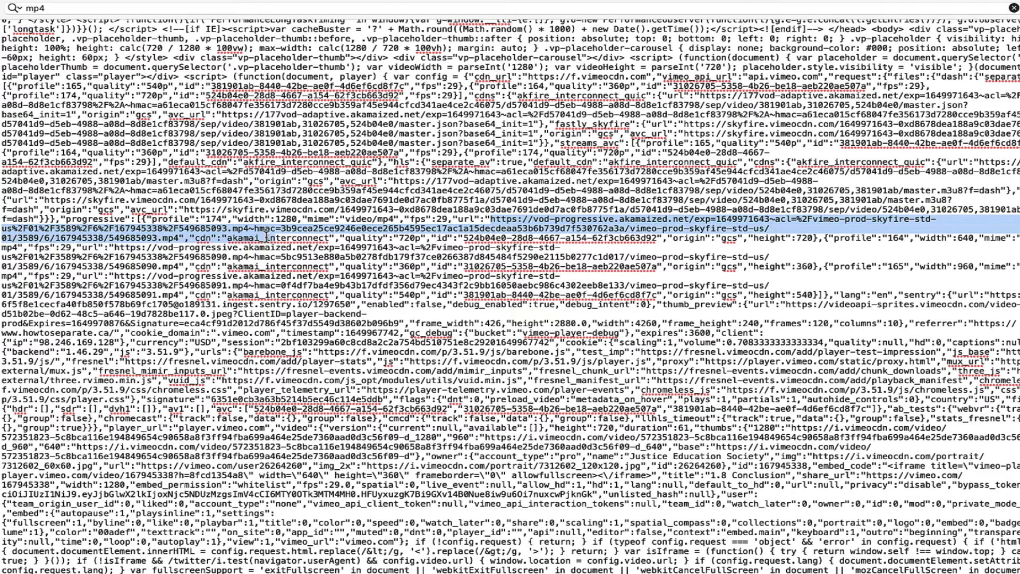
pyautogui.moveTo(259, 238); pyautogui.dragTo(181, 238)
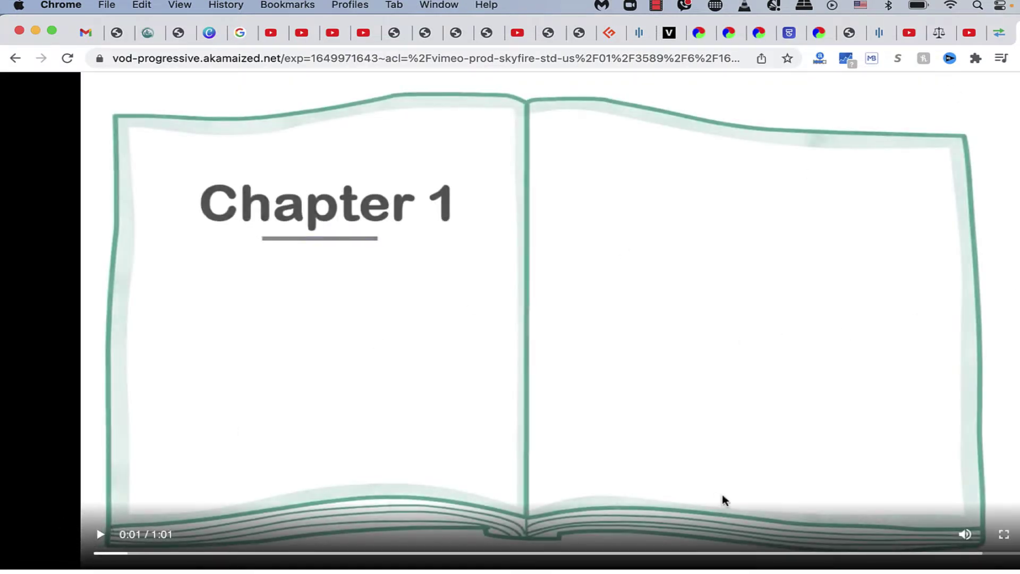
# Check the video's ⋮ menu for a Download option, then return to the howtoseparate tab
pyautogui.click(1016, 533)
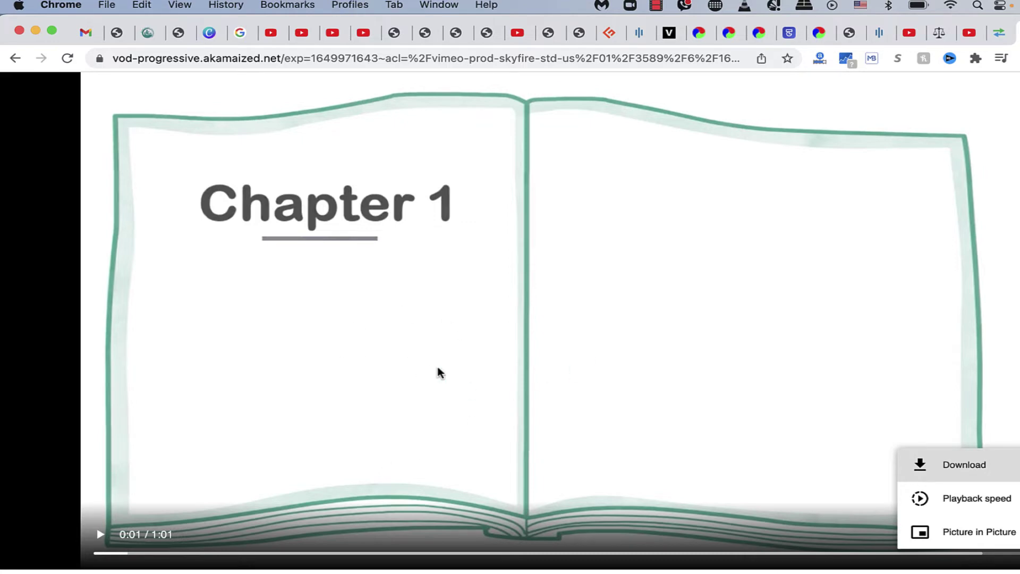
pyautogui.click(997, 36)
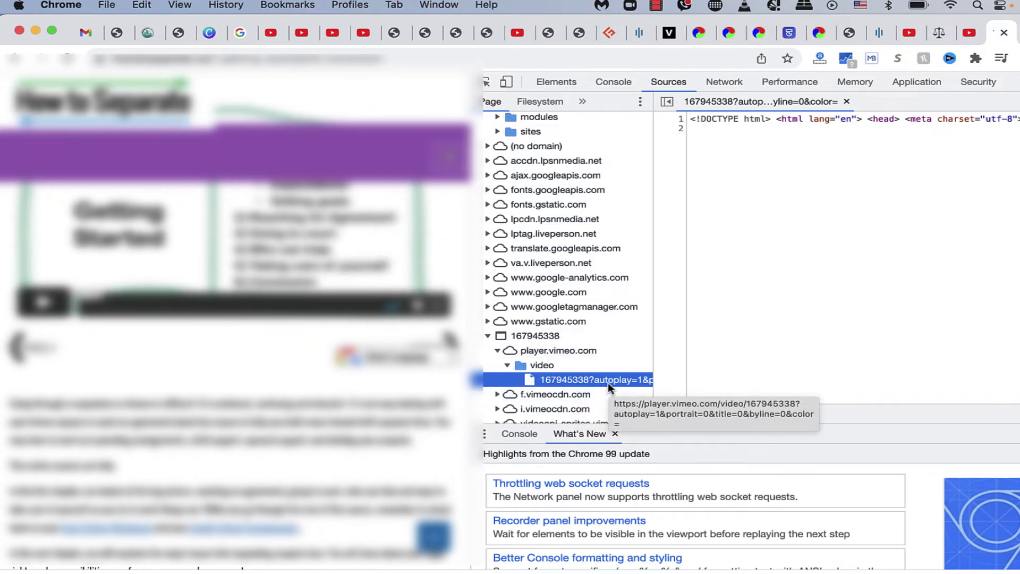
# Switch to TextEdit and minimize the June 26 note to reveal 167945338.txt
pyautogui.press('super+Tab')
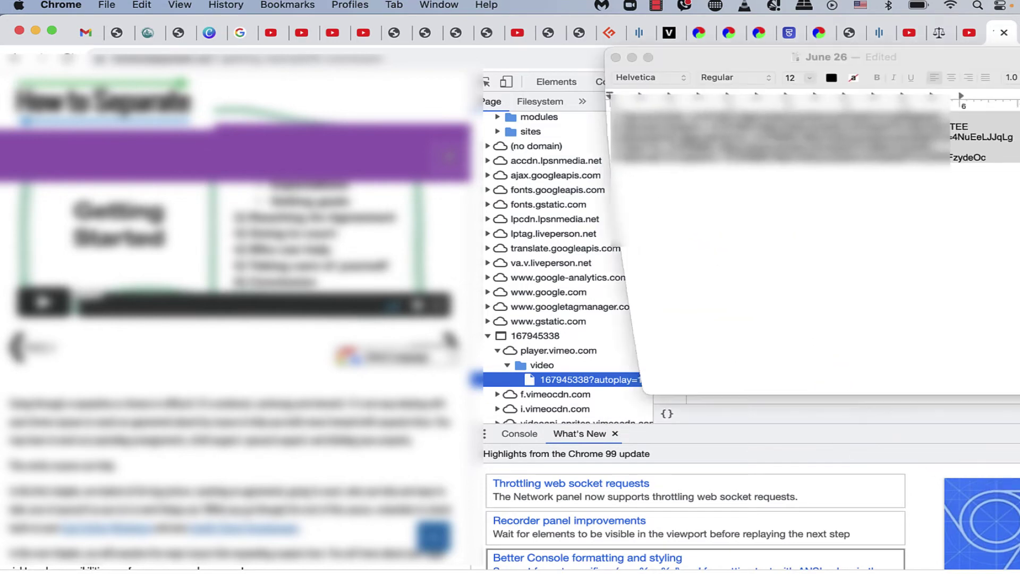
pyautogui.click(631, 58)
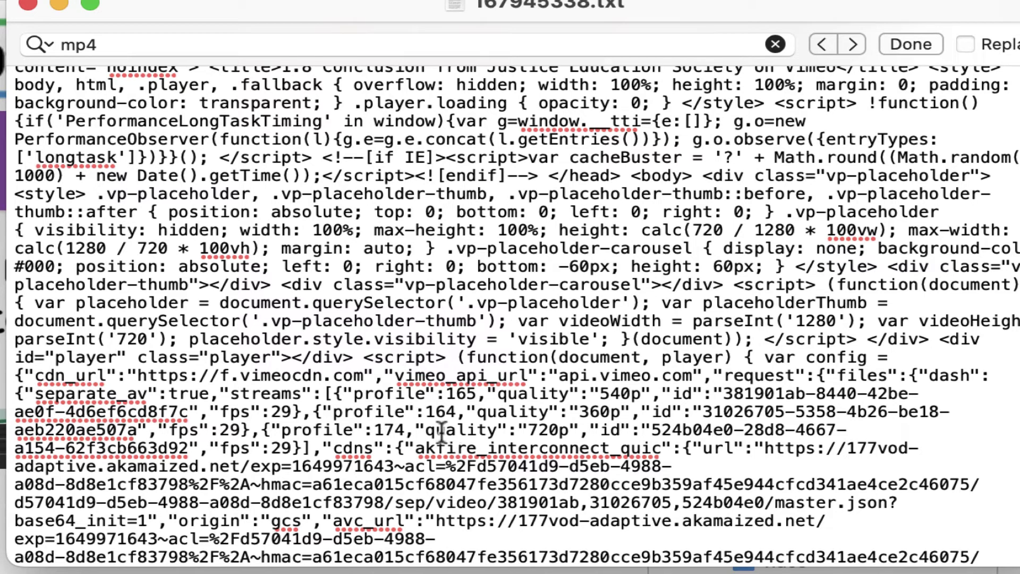
# Jump to the next 'mp4' match and drag across the 720p vod-progressive URL
pyautogui.click(154, 47)
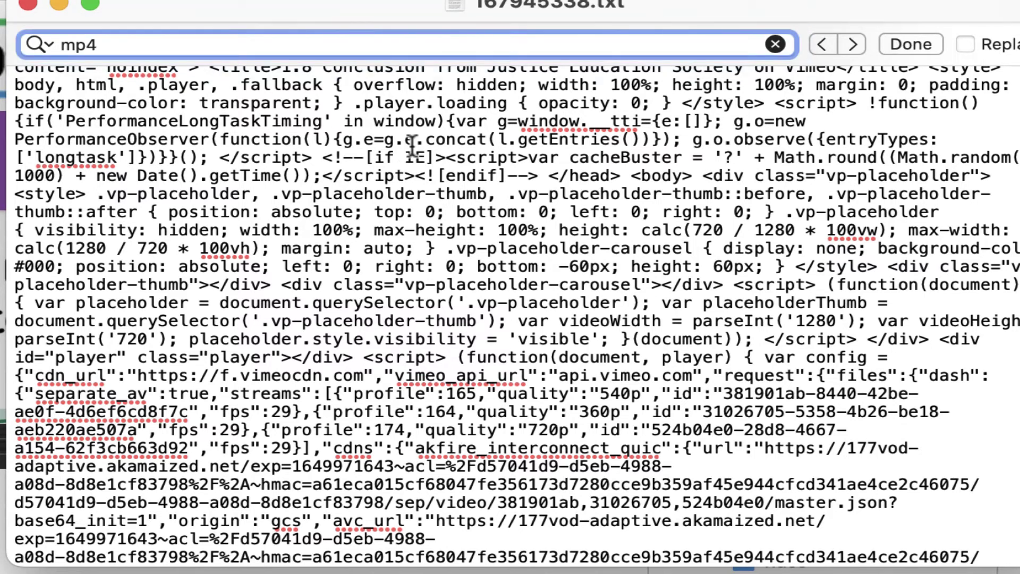
pyautogui.press('Return')
pyautogui.click(602, 305)
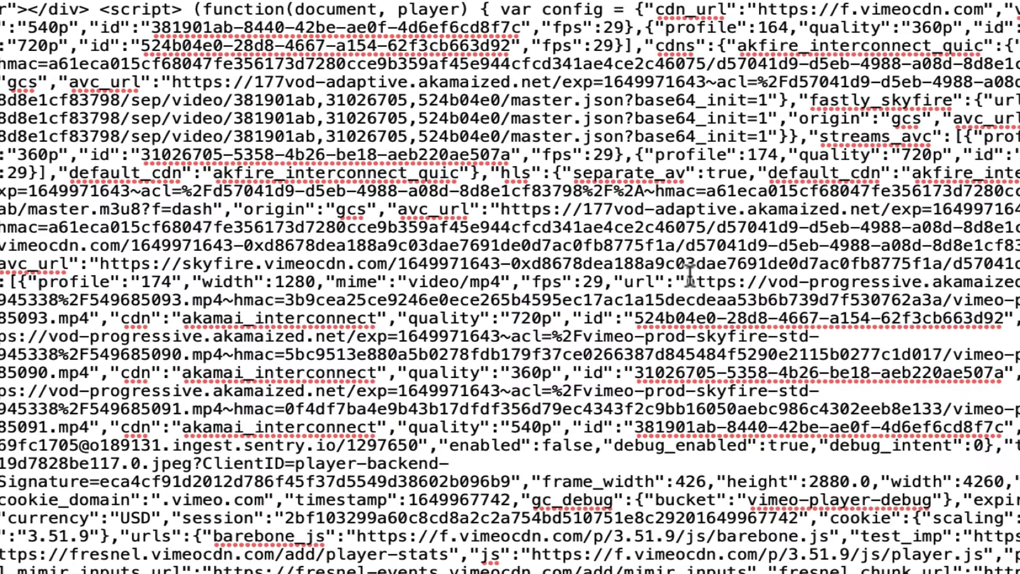
pyautogui.moveTo(685, 281); pyautogui.dragTo(1017, 283)
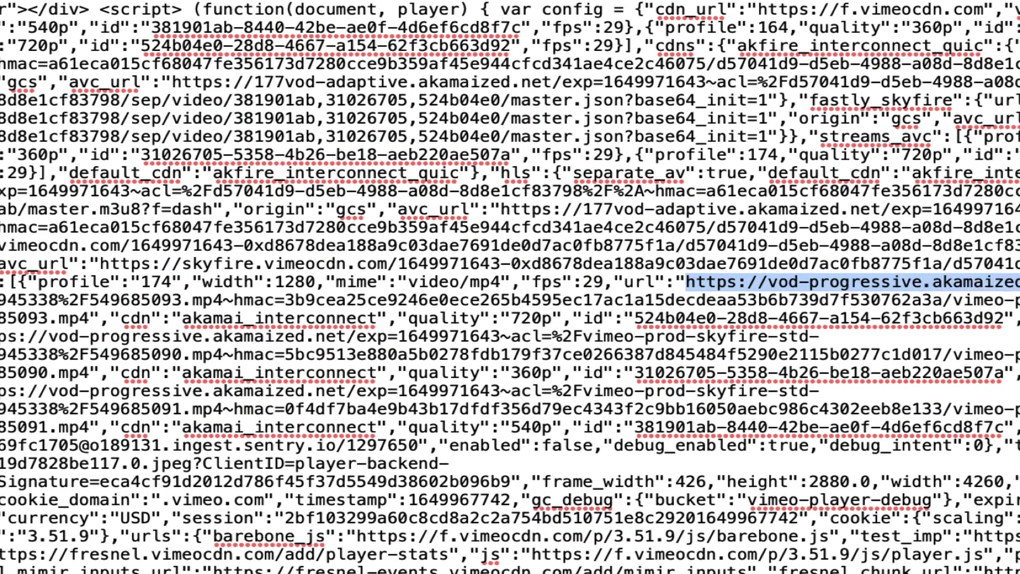